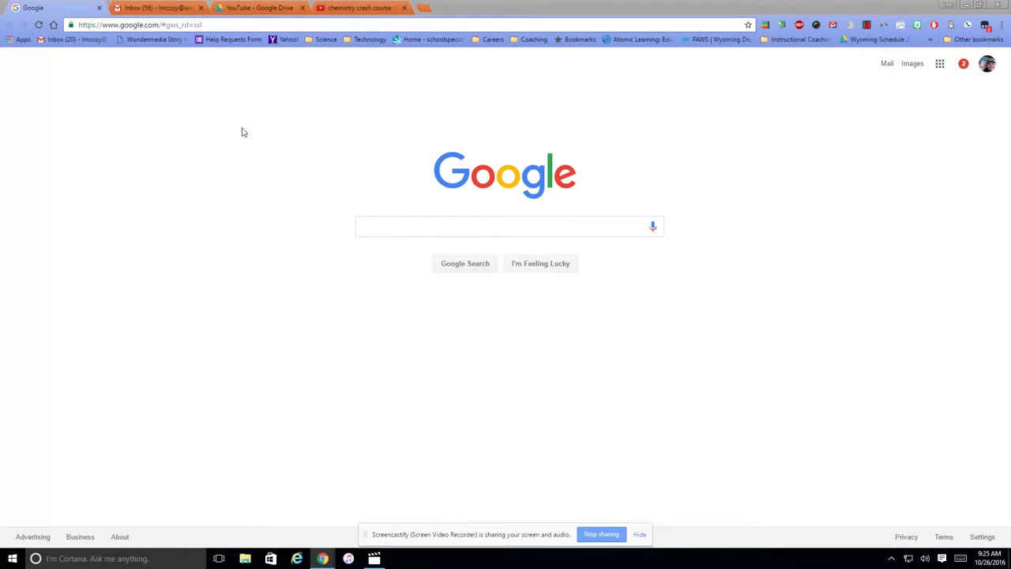
- Switch to the 'YouTube - Google Drive' tab showing the school > YouTube folder with its one video
click(251, 11)
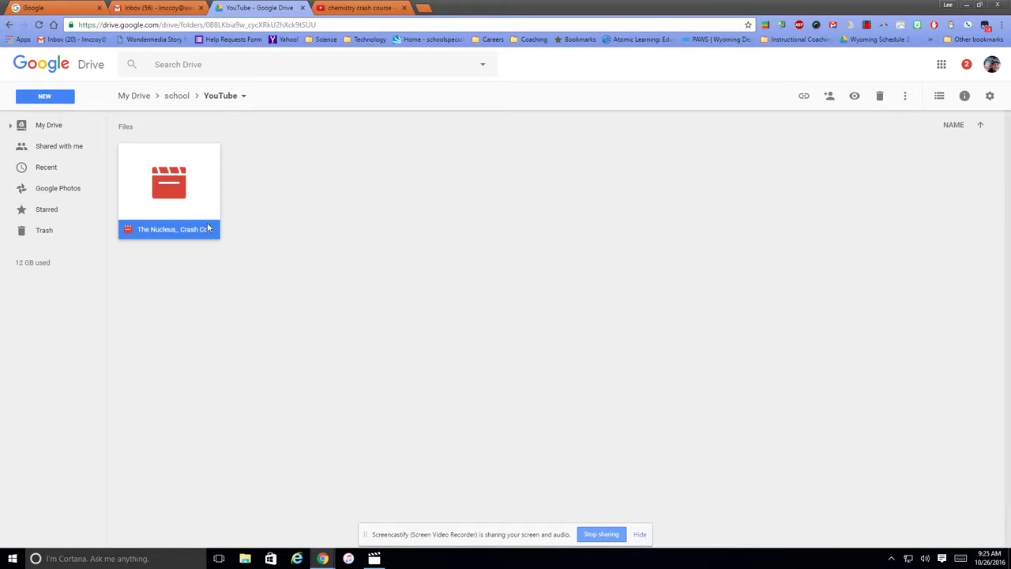
- Go up to My Drive, briefly open and close File Explorer, then return to the Google tab
click(142, 97)
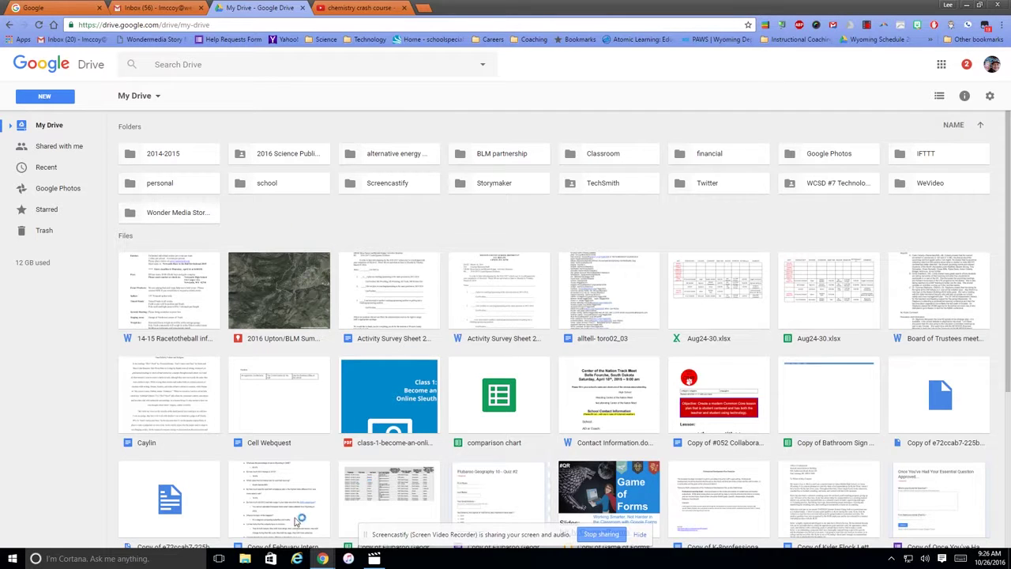
click(248, 560)
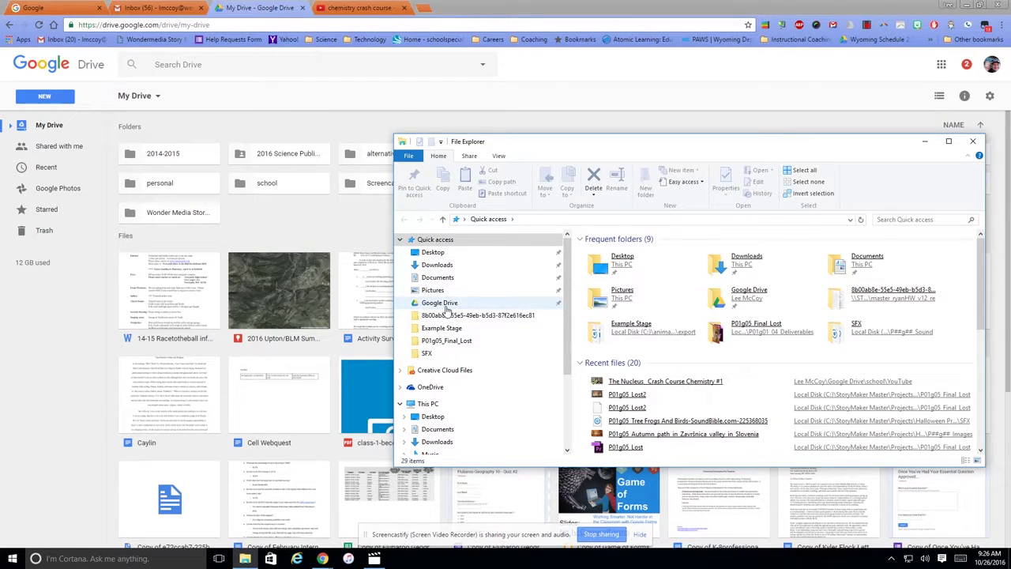
click(972, 141)
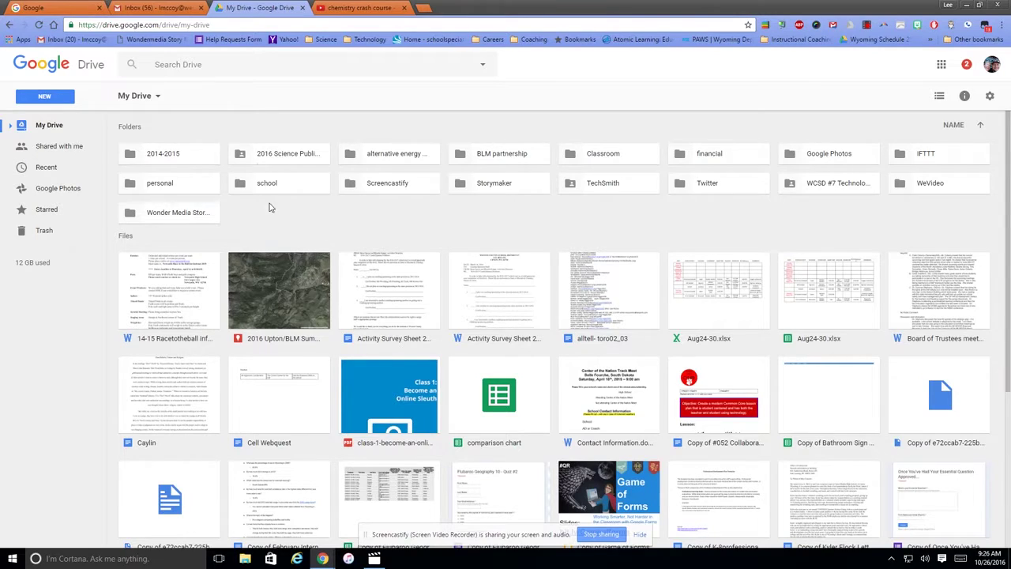
click(71, 10)
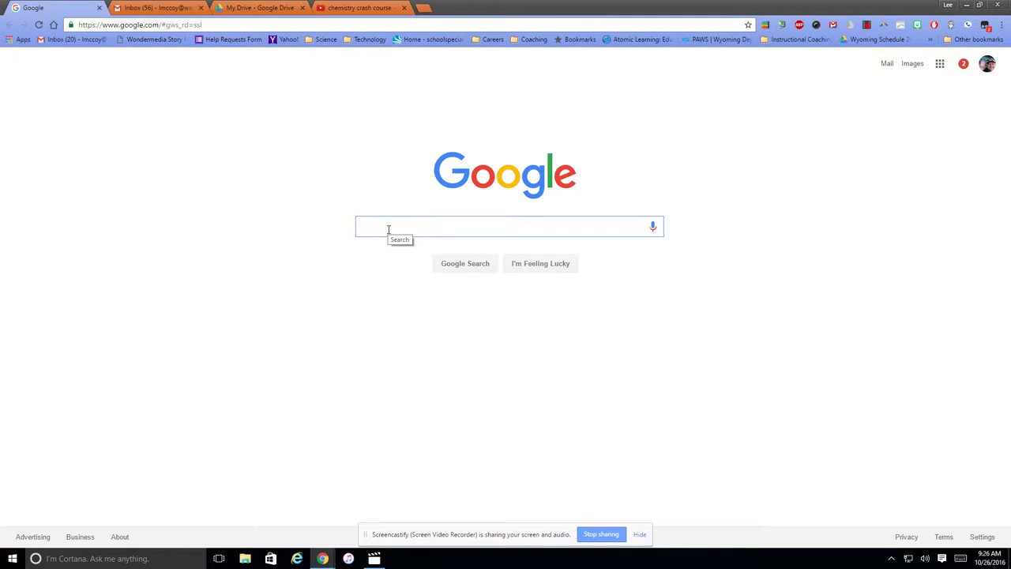
- Search 'google drive down' and open the 'Download Google Drive - Free Cloud Storage' result
text(g)
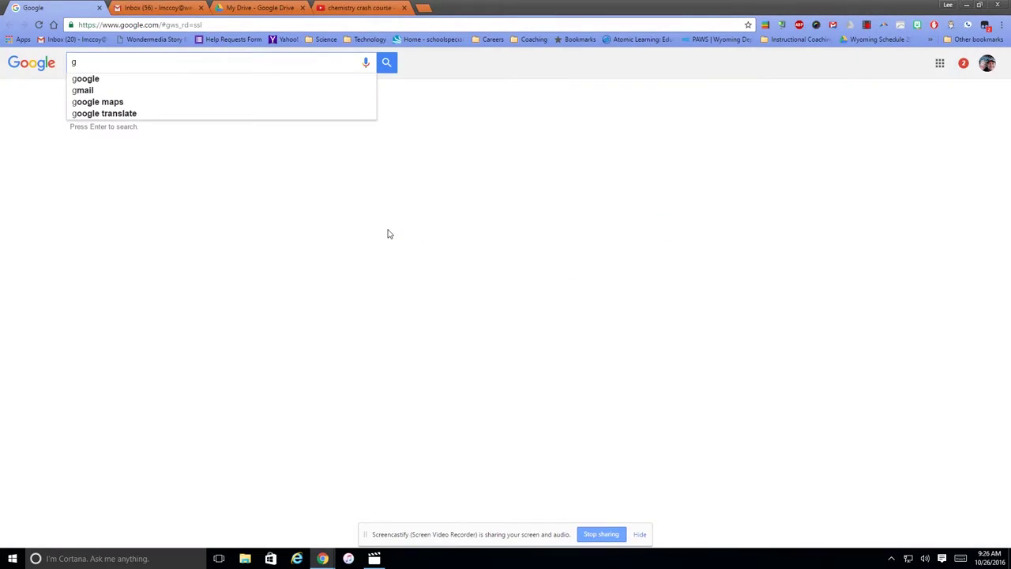
text(oogle d)
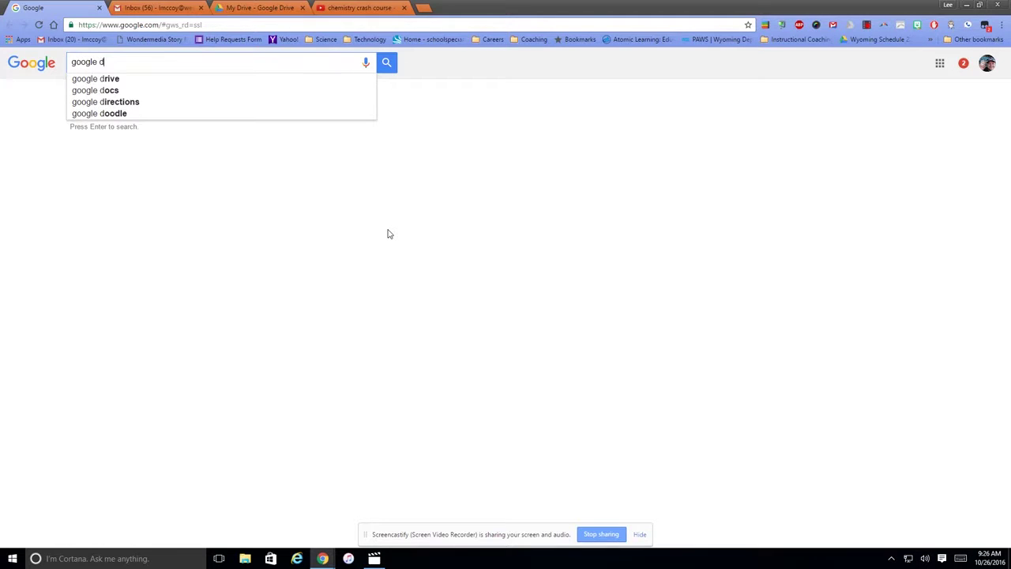
text(rive d)
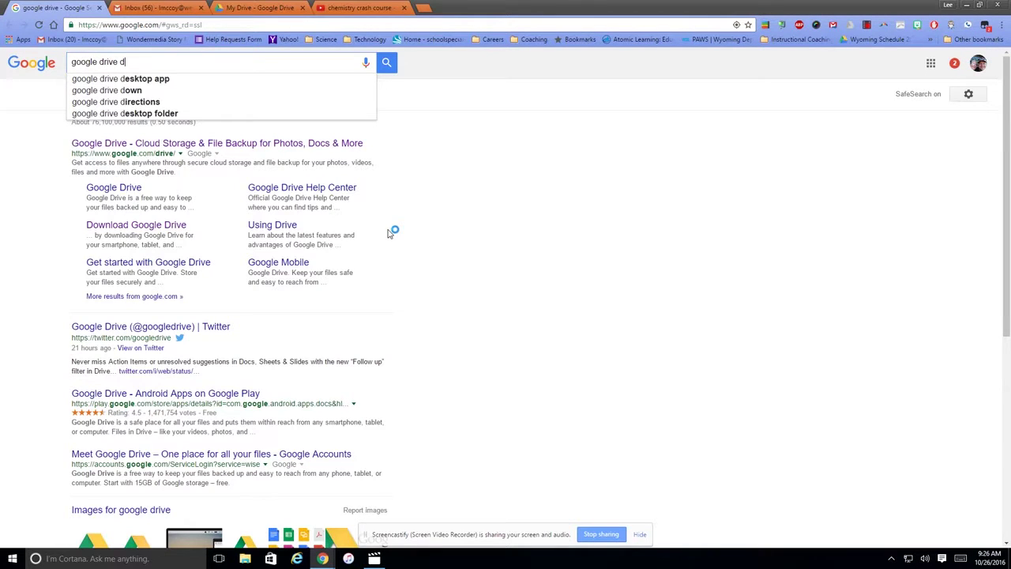
text(own)
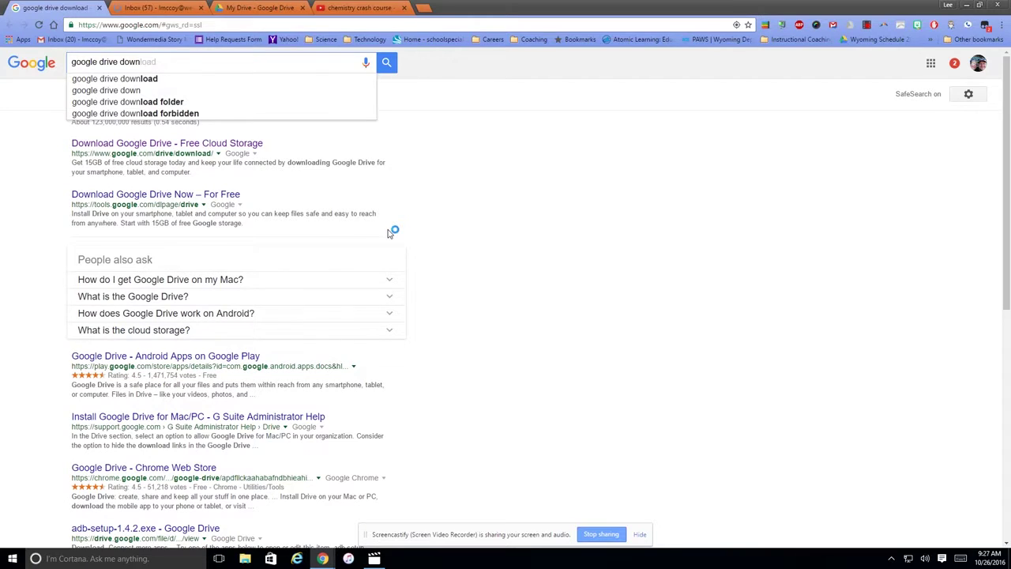
click(99, 144)
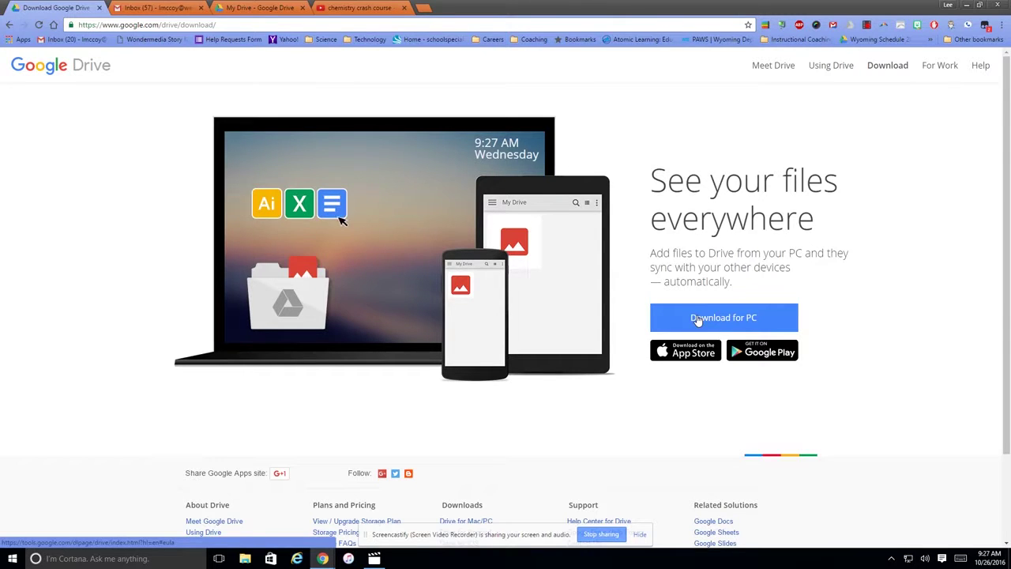
- Accept the Drive terms, save the googledrivesync installer into the YouTube folder, and run it
click(697, 318)
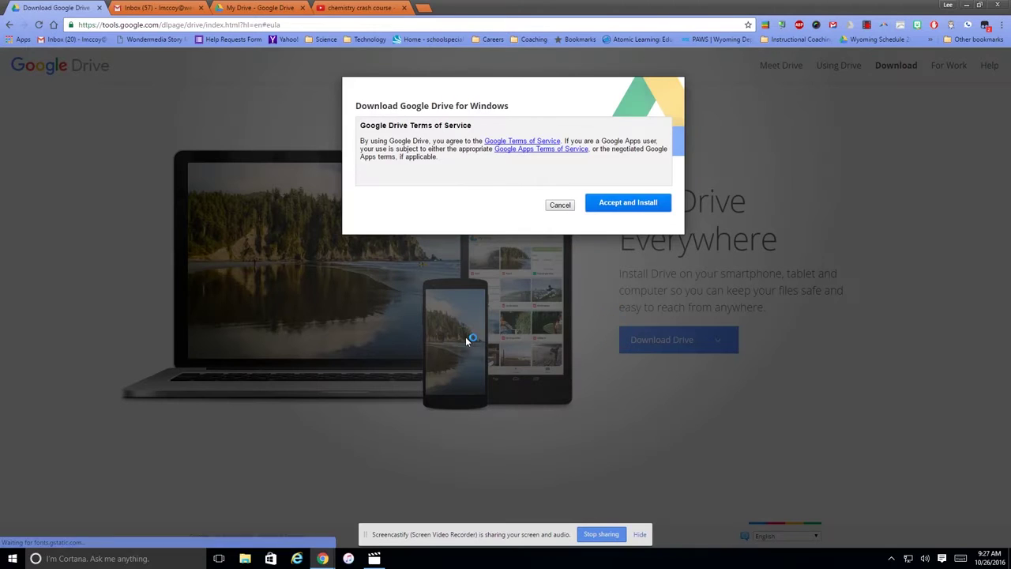
click(613, 207)
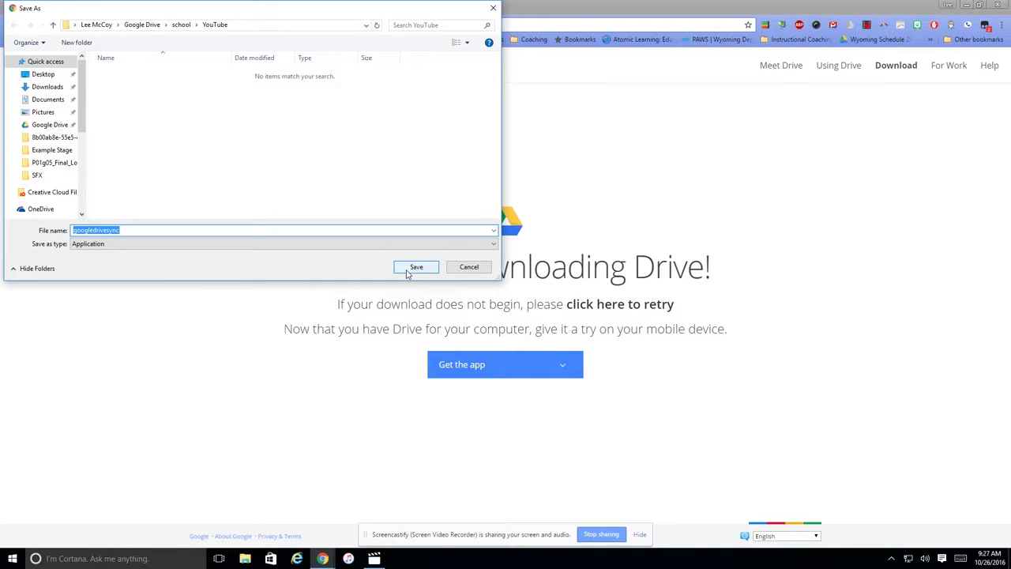
click(408, 271)
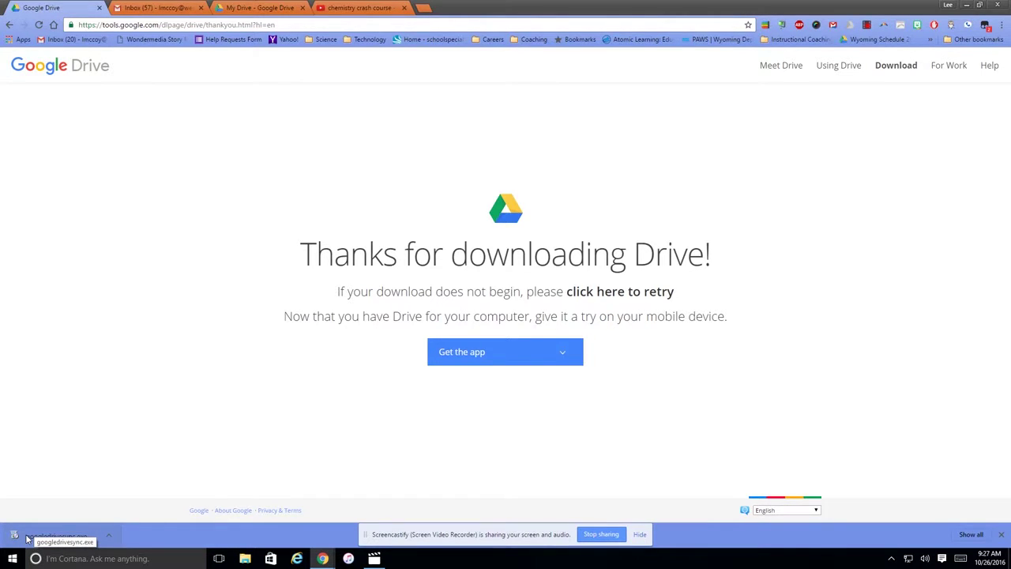
click(28, 538)
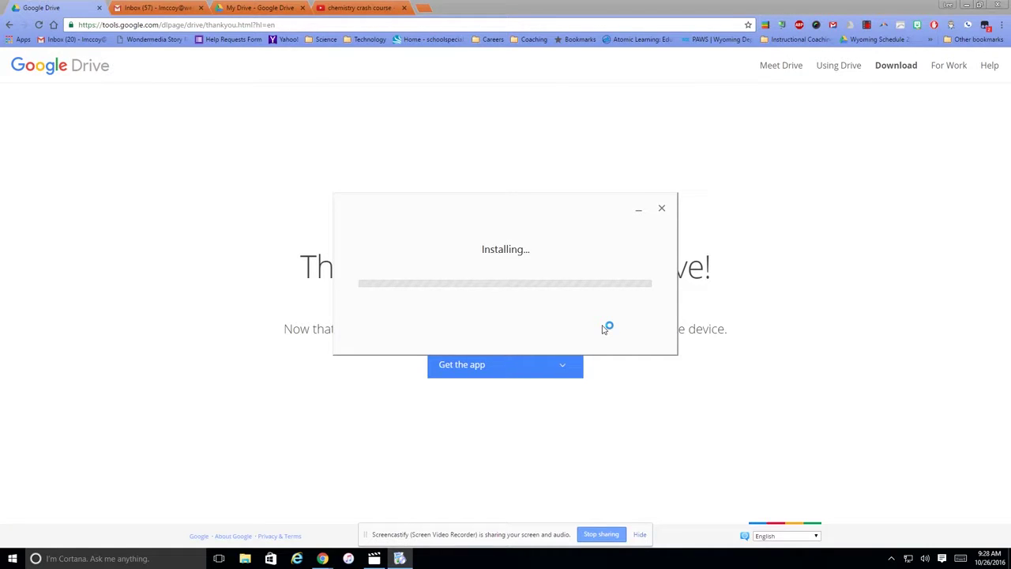
- Check the hidden tray icons, then cancel the running Google Drive installation
click(892, 559)
click(662, 210)
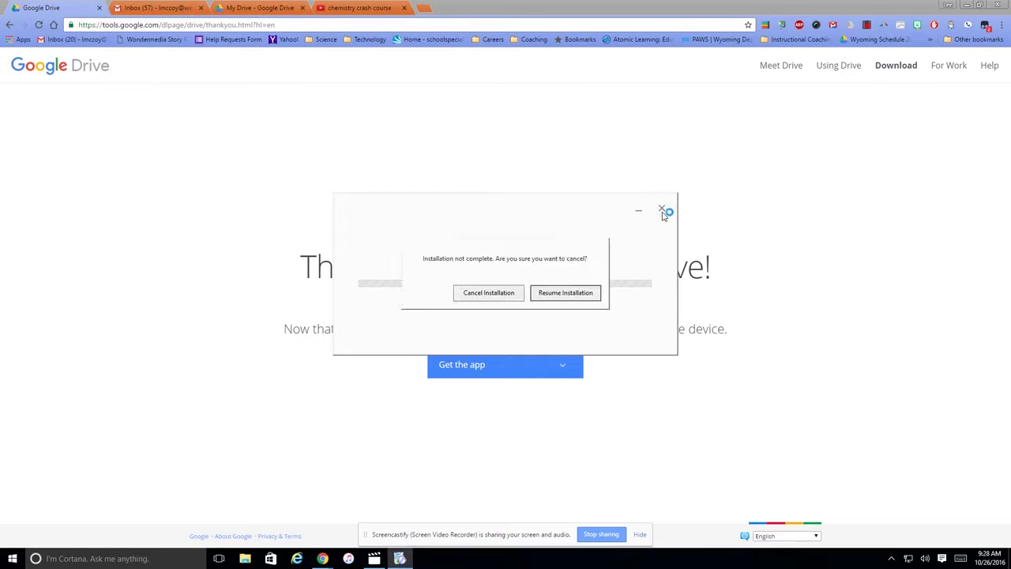
click(508, 294)
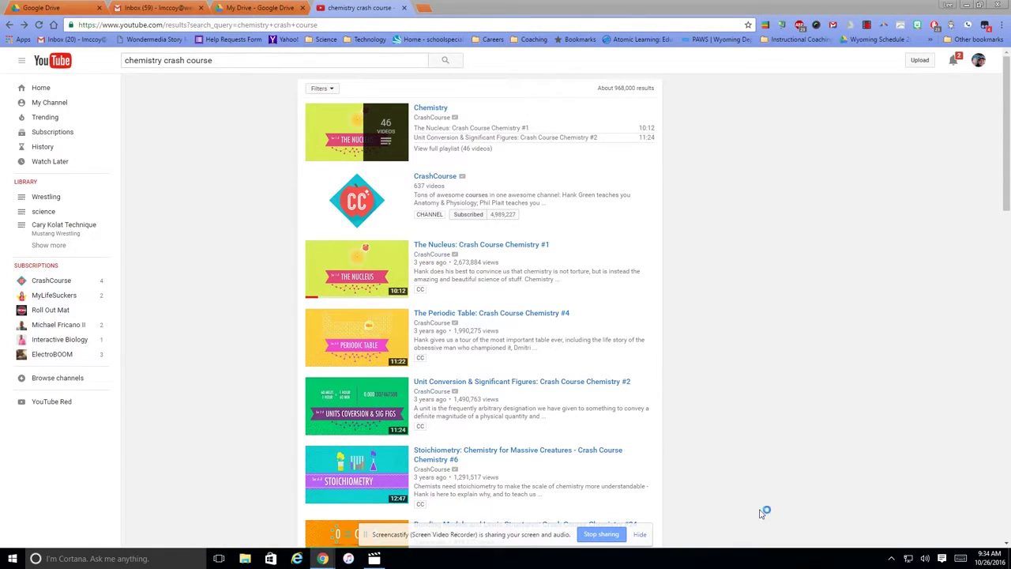
- Show the hidden tray icons to check which background apps are running
click(894, 558)
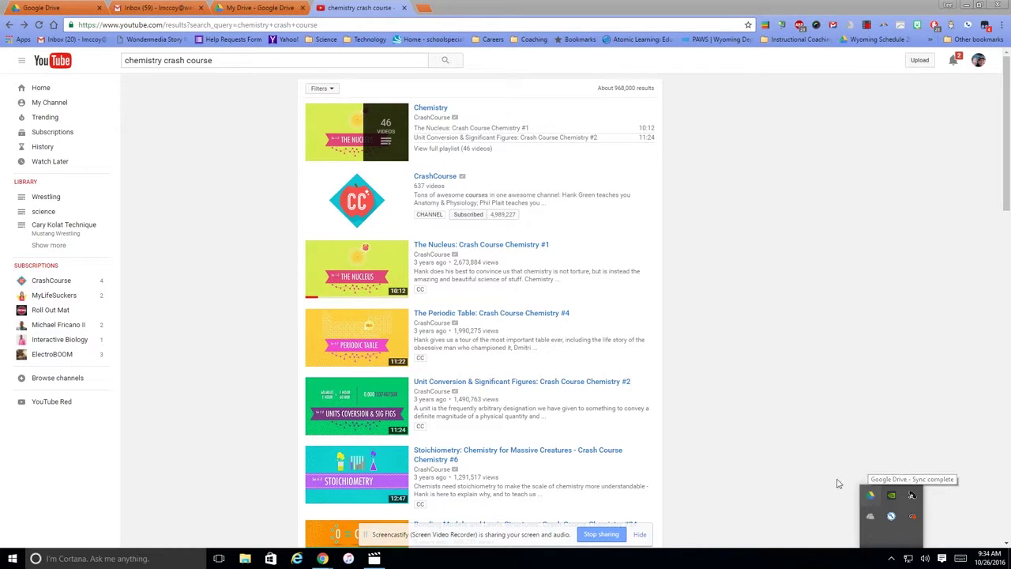
click(245, 560)
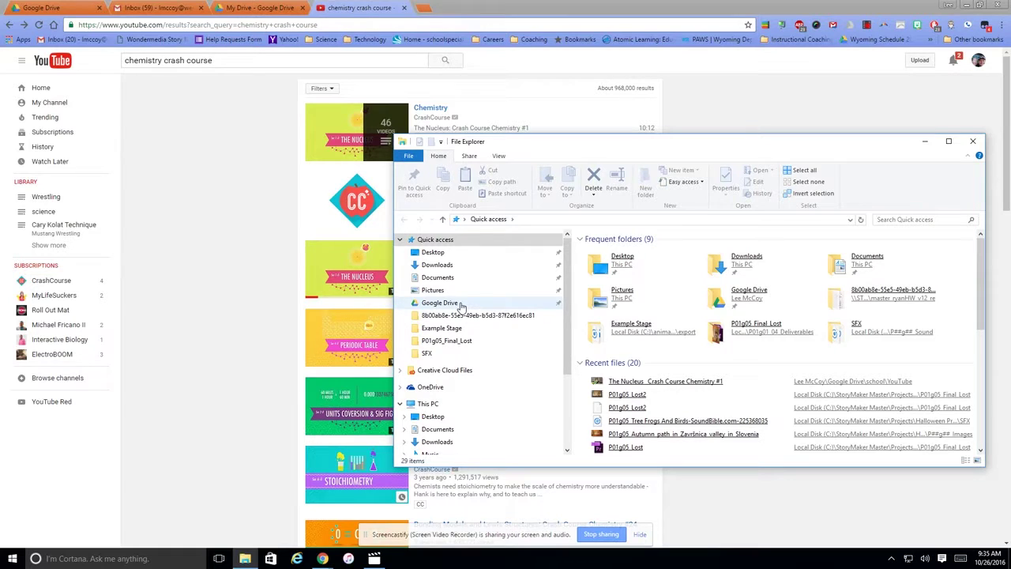
click(972, 141)
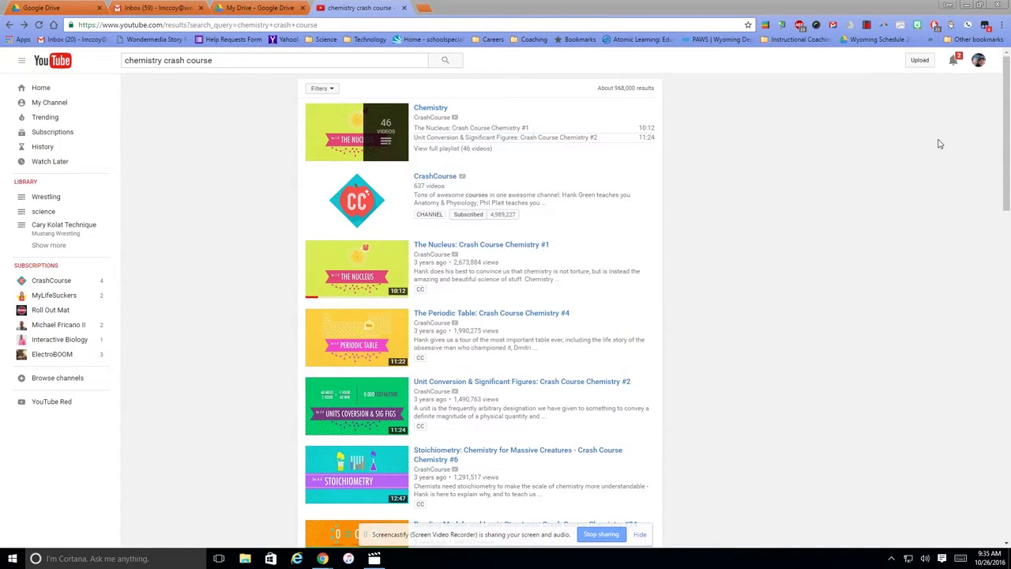
- Play 'The Nucleus: Crash Course Chemistry #1' from the results and pause it at 0:20
click(481, 246)
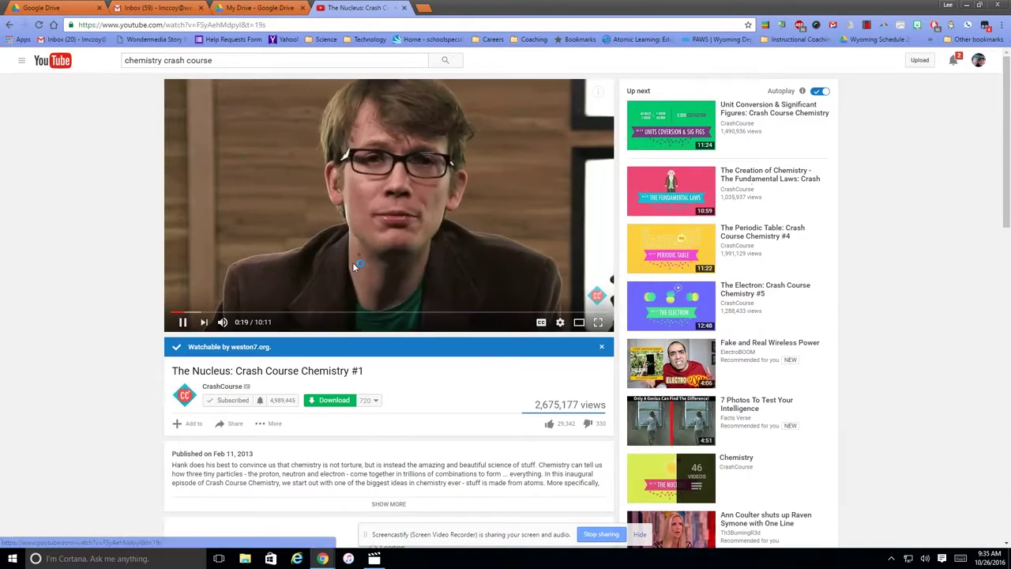
click(181, 322)
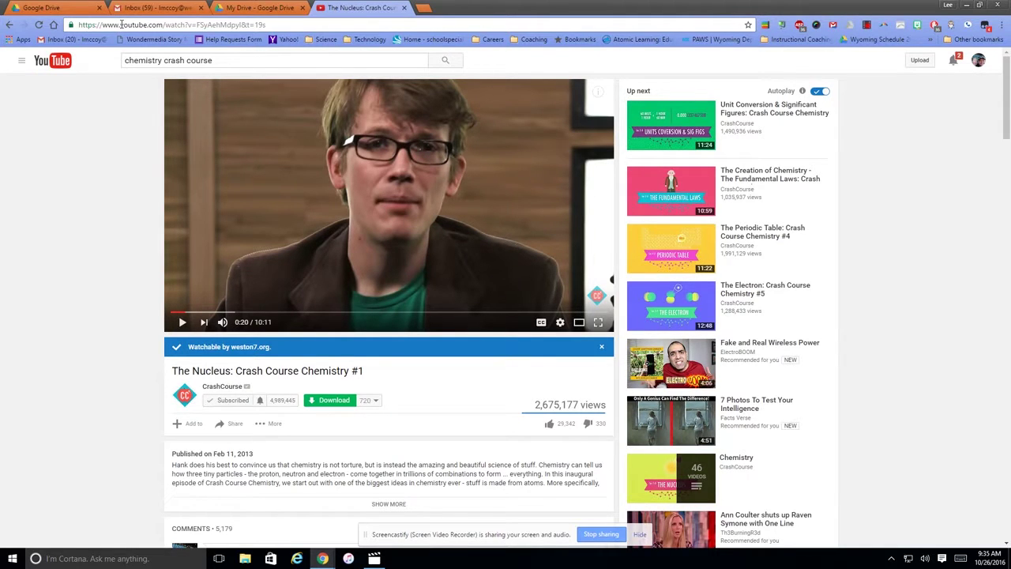
drag(121, 24, 77, 27)
text(ss)
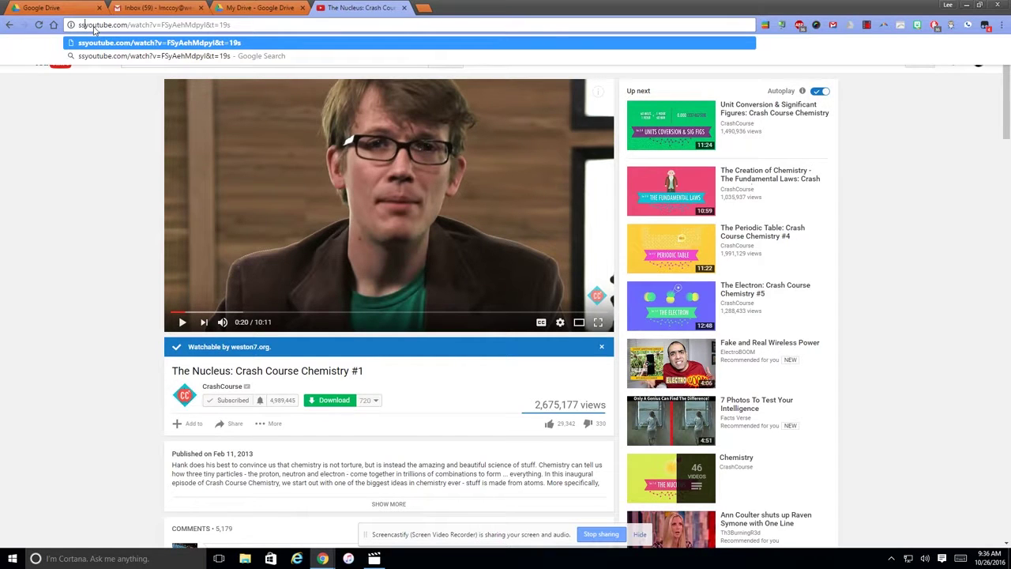
key(Return)
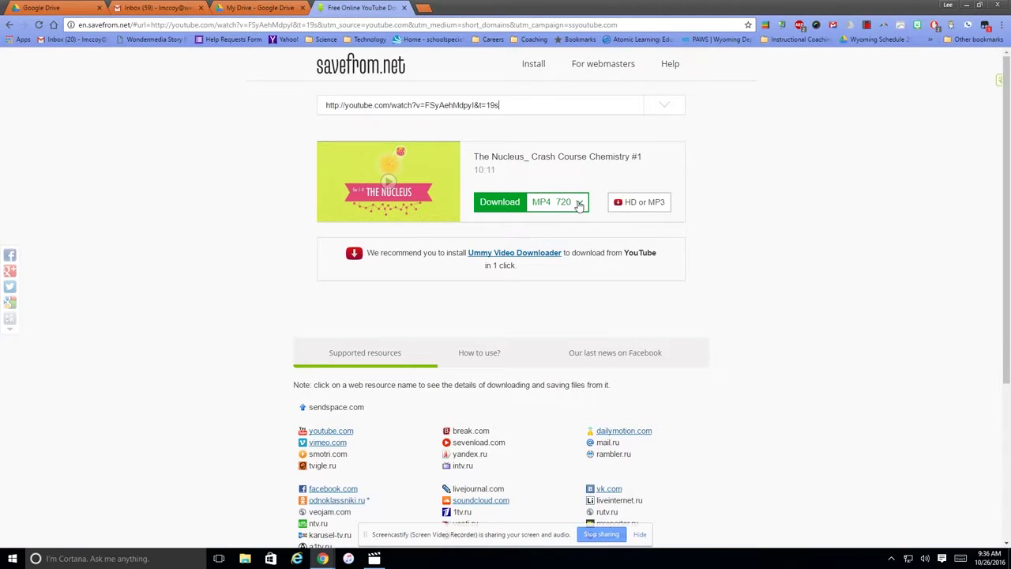
- Choose MP4 720 from savefrom.net's format list to start downloading The Nucleus video
click(579, 204)
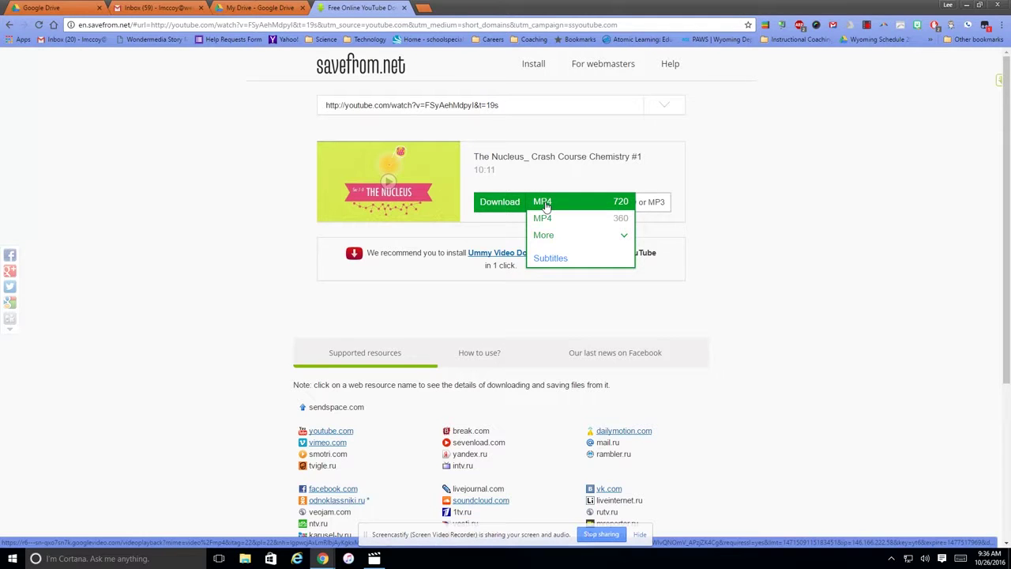
click(543, 203)
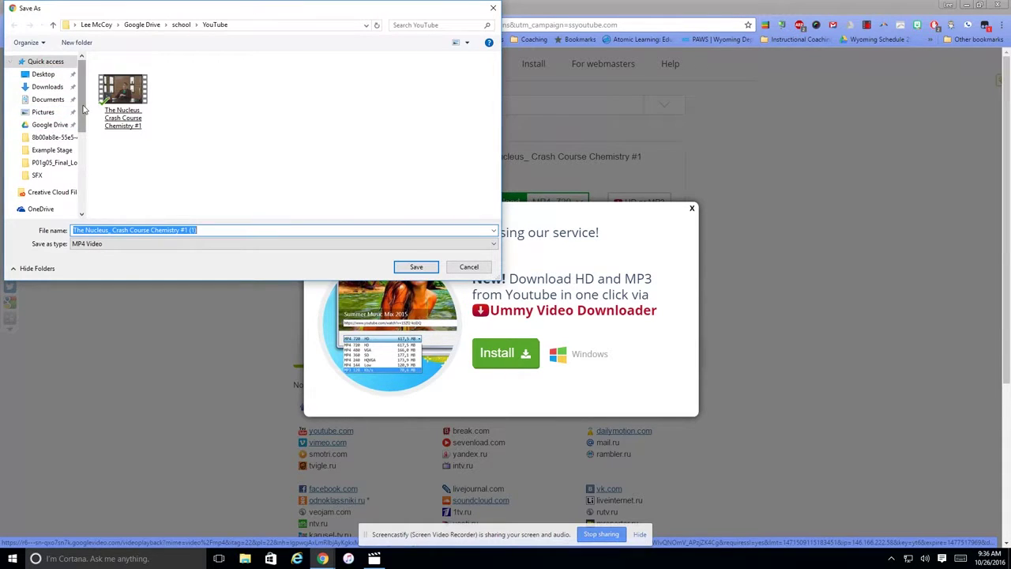
- Save The Nucleus MP4 into Google Drive > school > YouTube and dismiss the thank-you popup
scroll(84, 109, down, 3)
scroll(63, 114, up, 3)
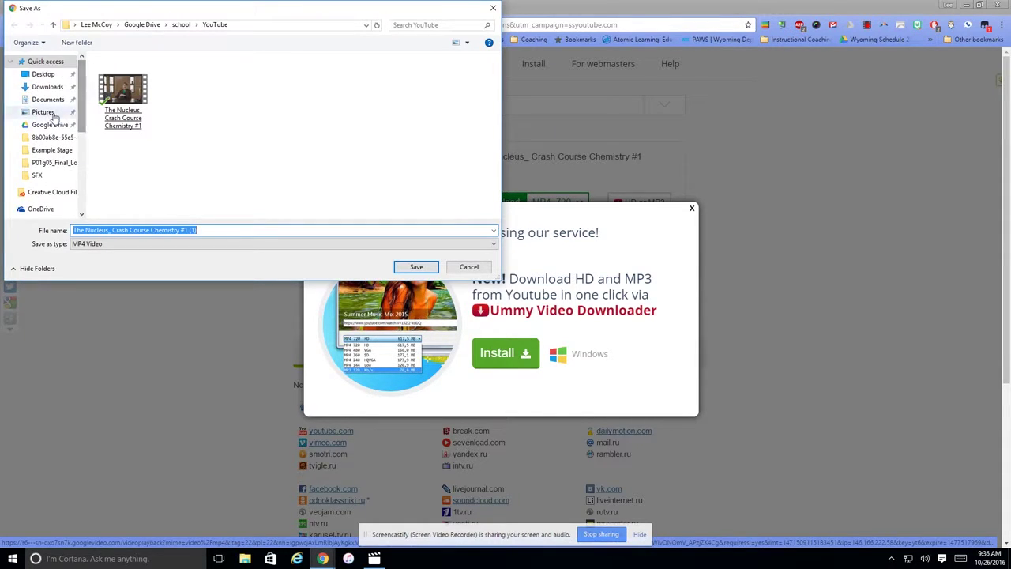
click(45, 127)
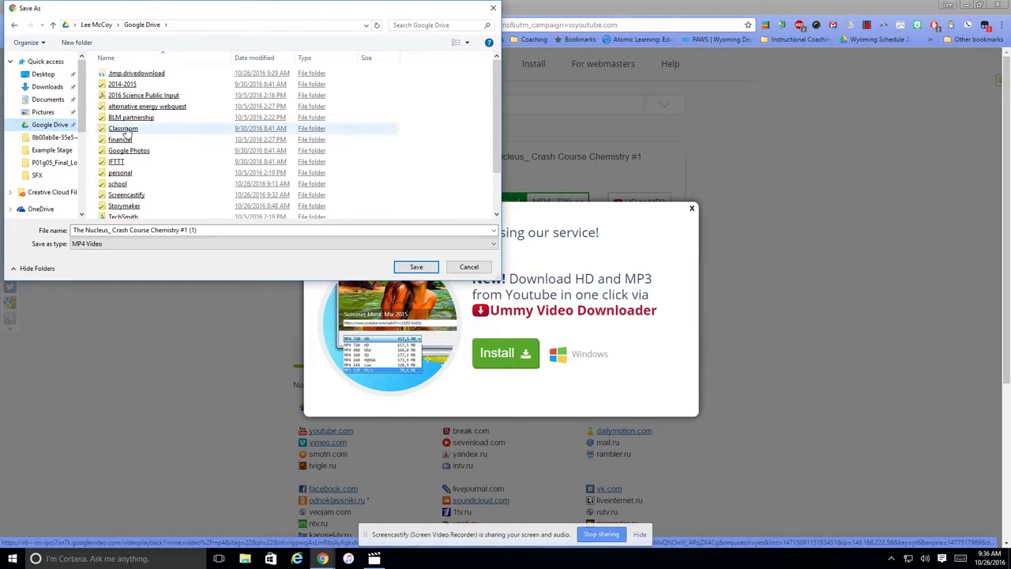
double_click(116, 184)
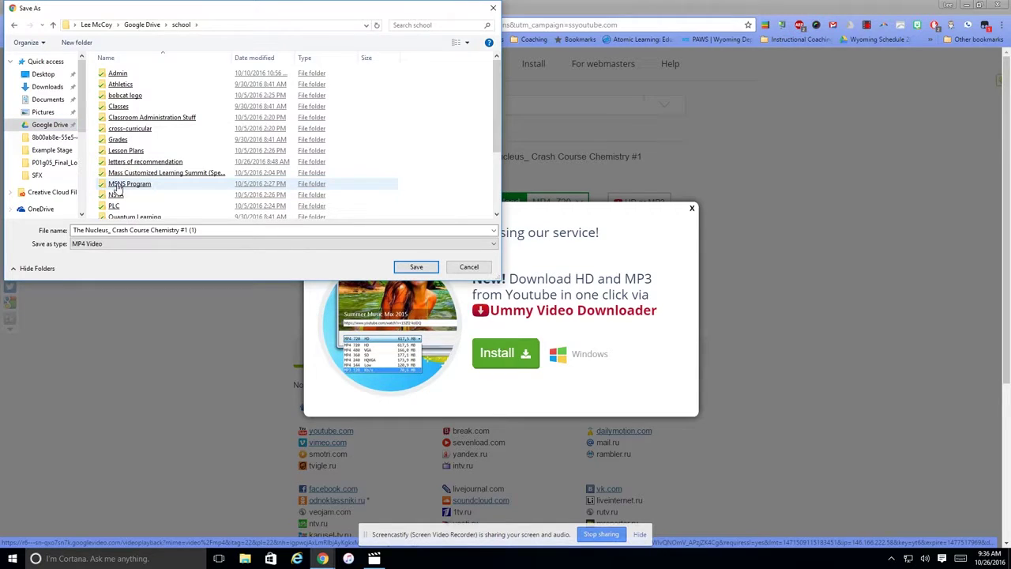
scroll(124, 162, down, 2)
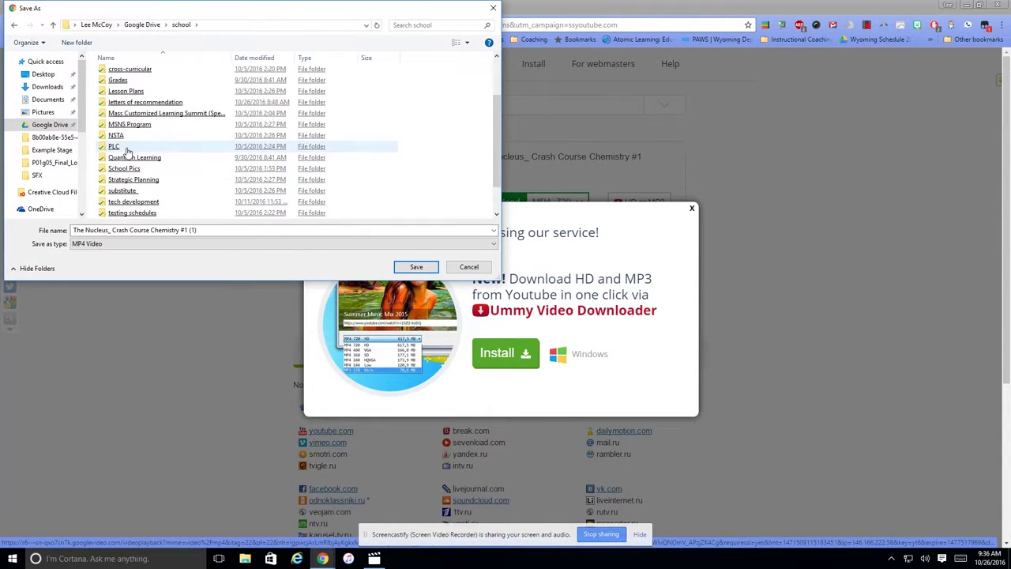
scroll(126, 152, down, 1)
double_click(121, 212)
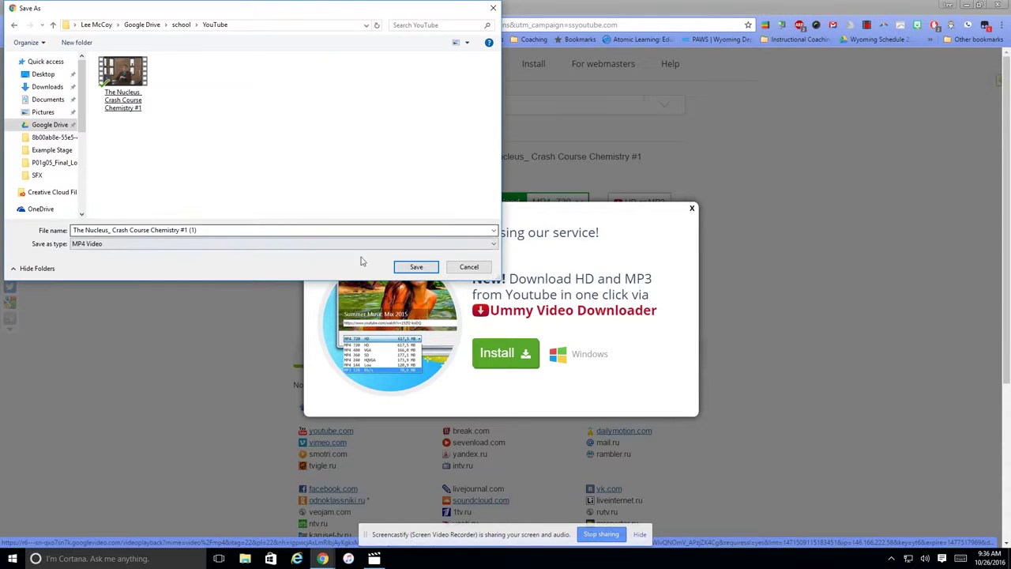
click(414, 267)
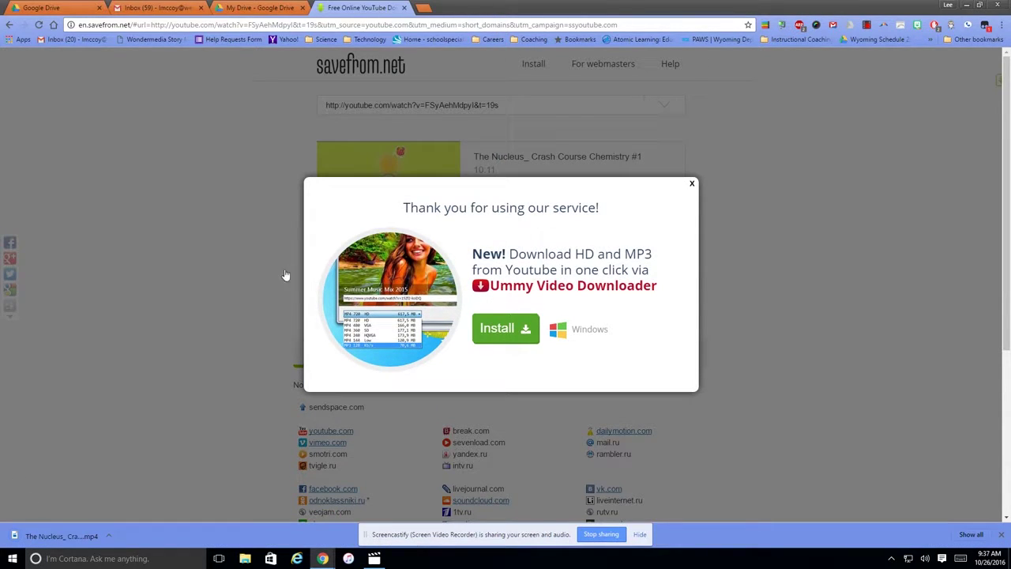
click(691, 185)
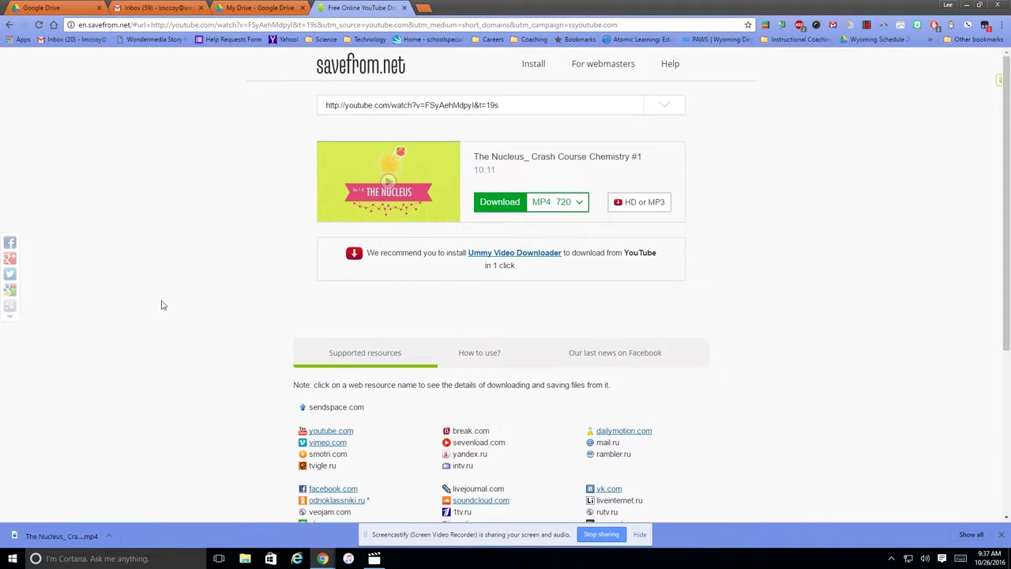
- From My Drive, go into school > YouTube and select 'The Nucleus_ Crash Co…' video file
click(248, 11)
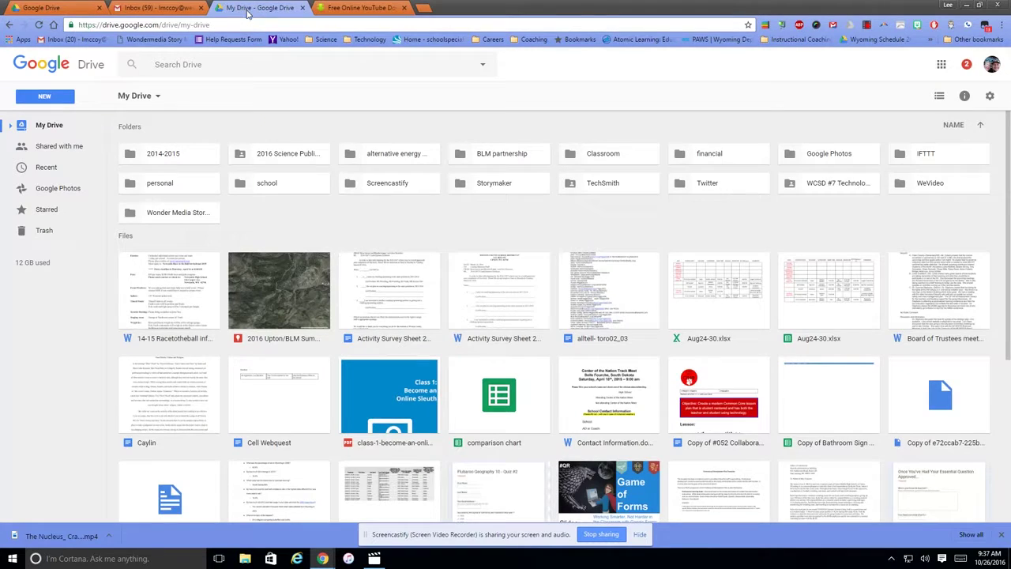
double_click(268, 182)
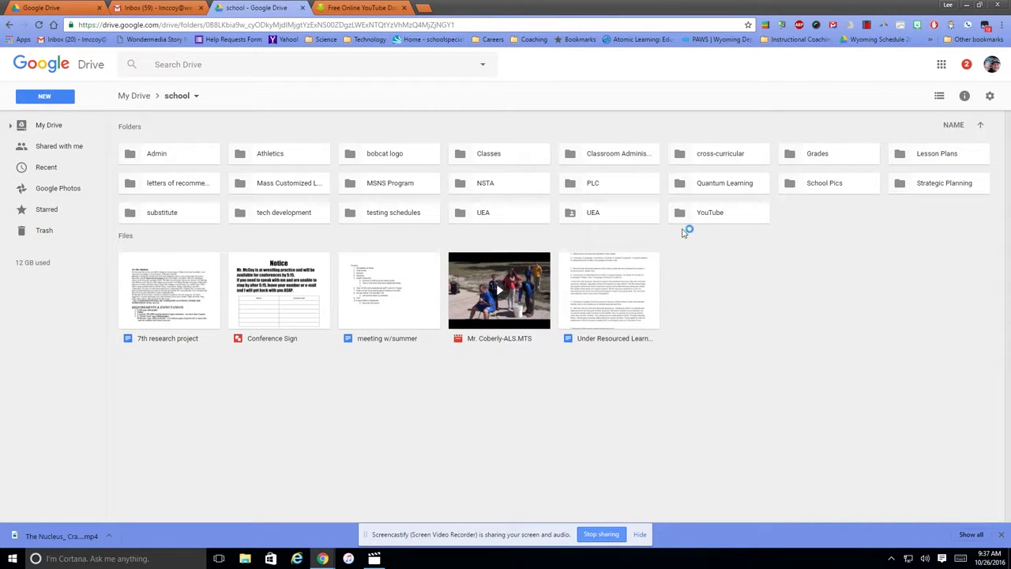
double_click(705, 213)
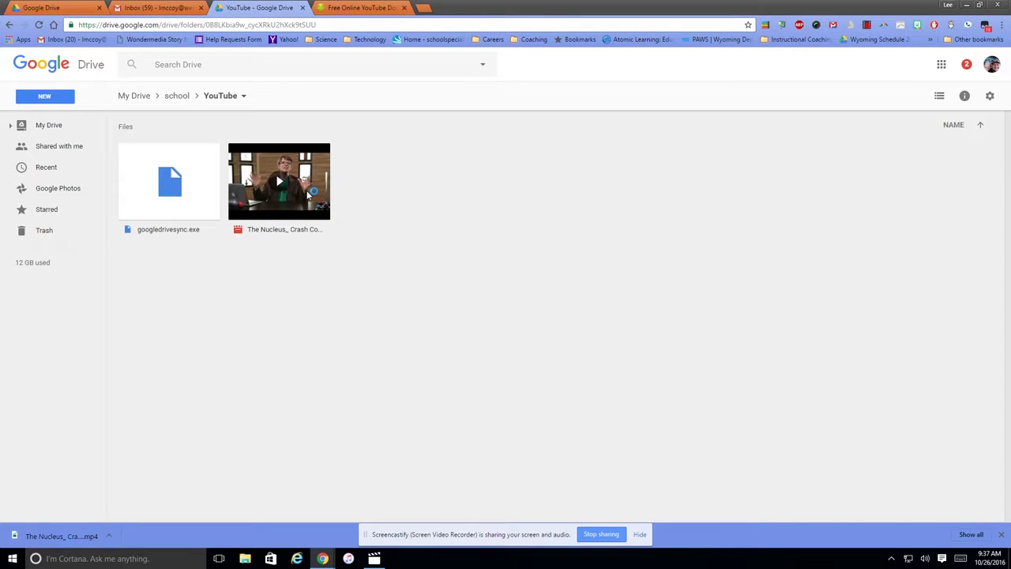
click(302, 195)
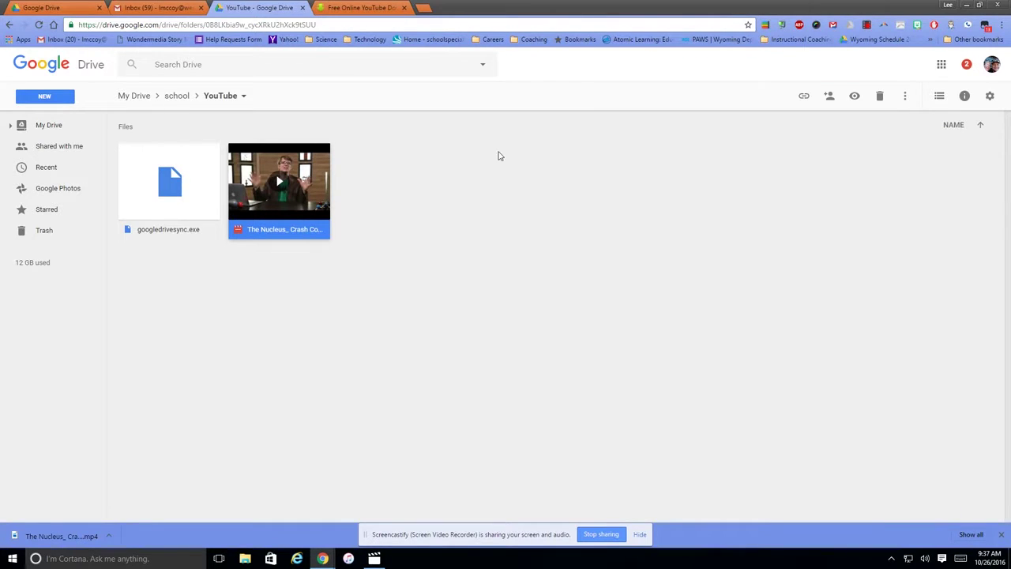
click(829, 97)
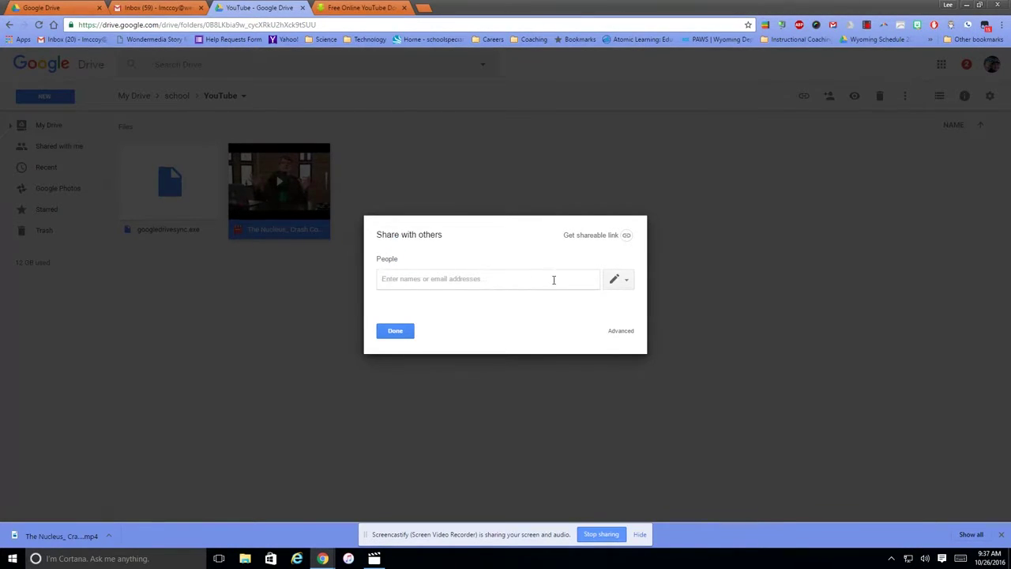
click(395, 331)
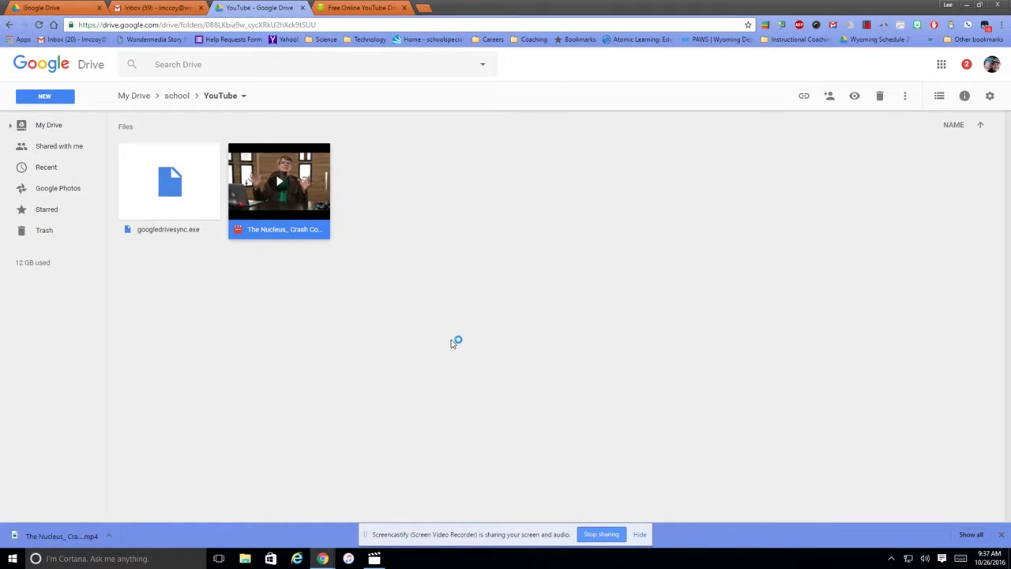